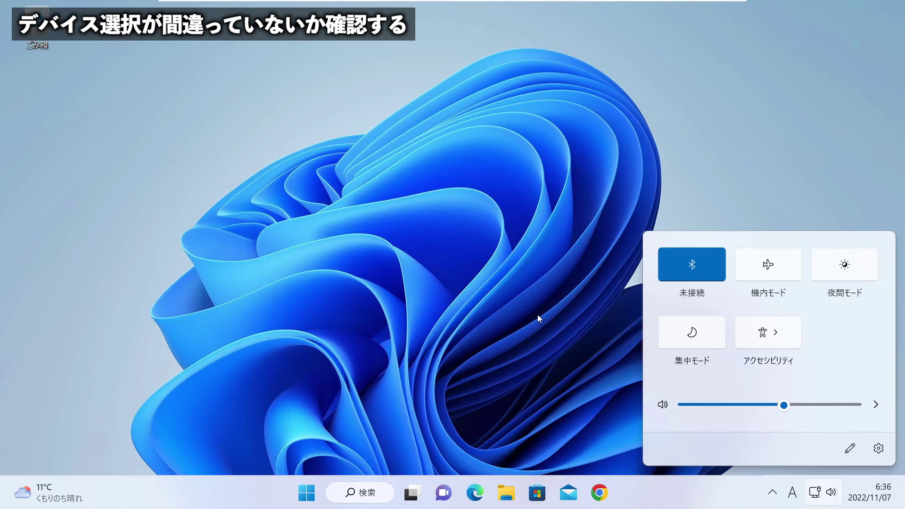
- Lower the volume slightly and choose スピーカー (Sound BlasterX G5) as the sound output device
click(568, 383)
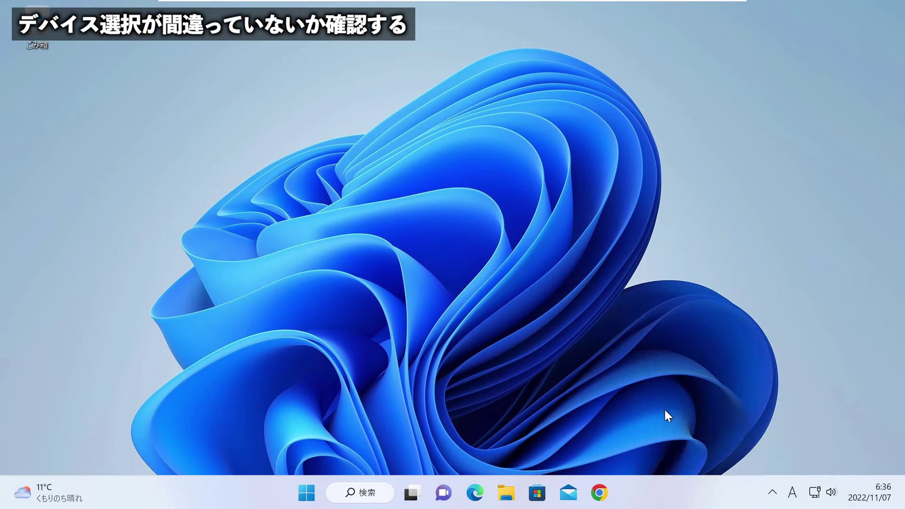
click(831, 493)
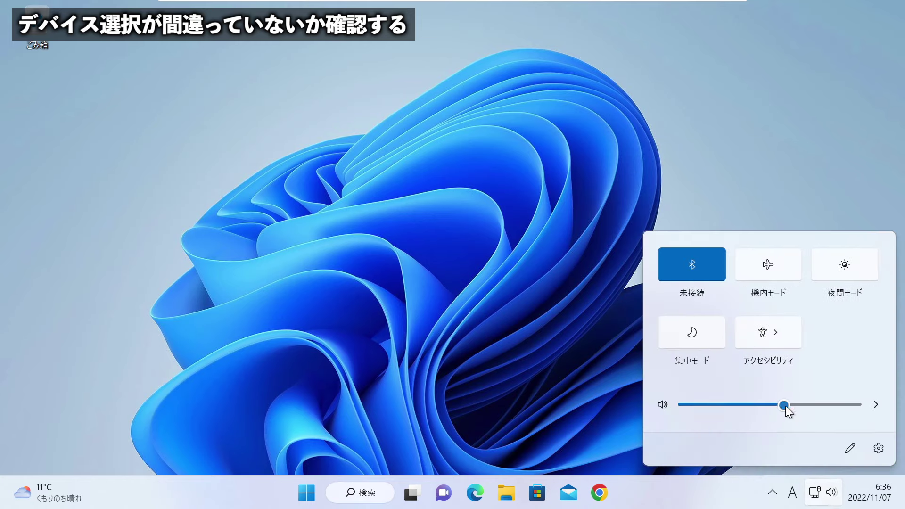
drag(785, 405, 764, 406)
click(875, 406)
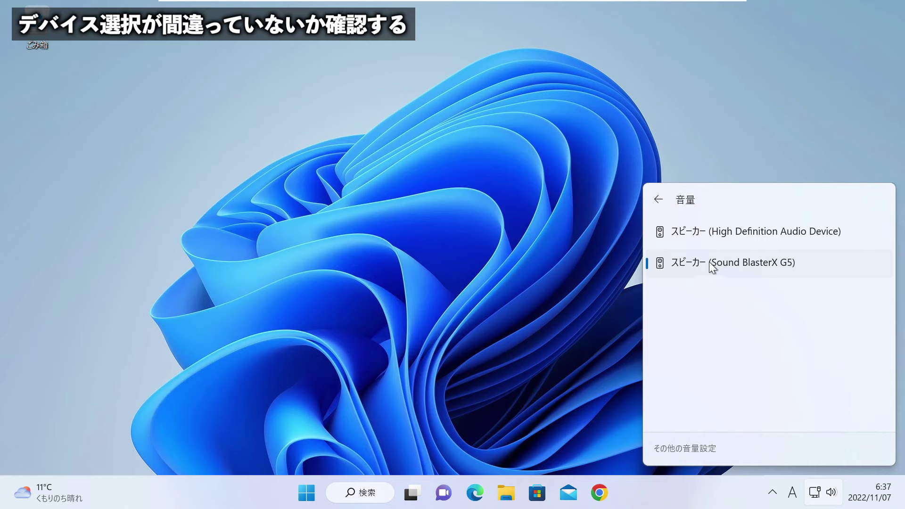
click(723, 234)
click(714, 264)
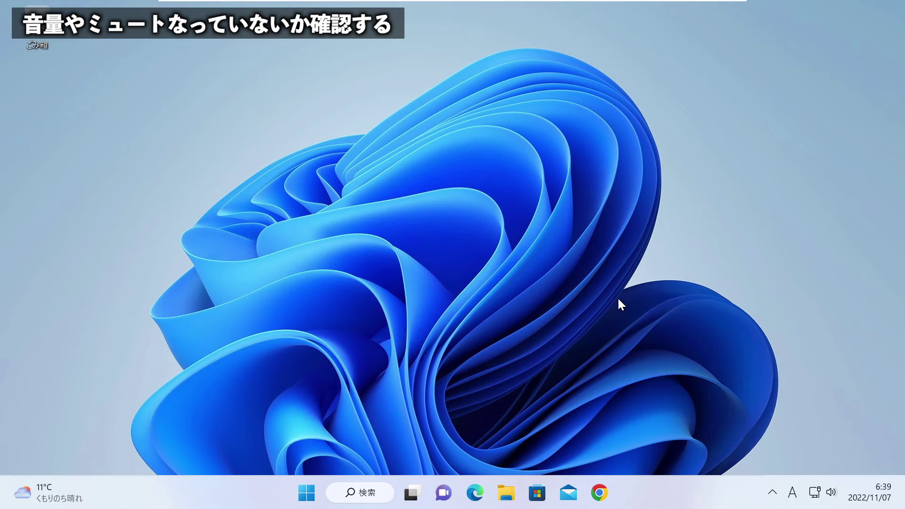
- Raise the system volume to its maximum in the quick settings and close them
click(832, 496)
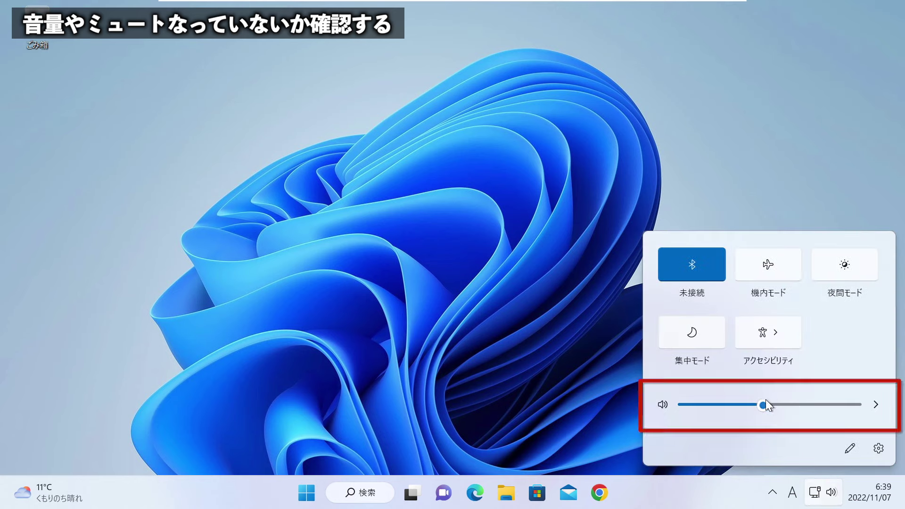
mouse_move(763, 404)
mouse_down()
mouse_move(726, 409)
mouse_move(825, 406)
mouse_move(698, 403)
mouse_move(822, 409)
mouse_move(753, 406)
mouse_up()
click(577, 416)
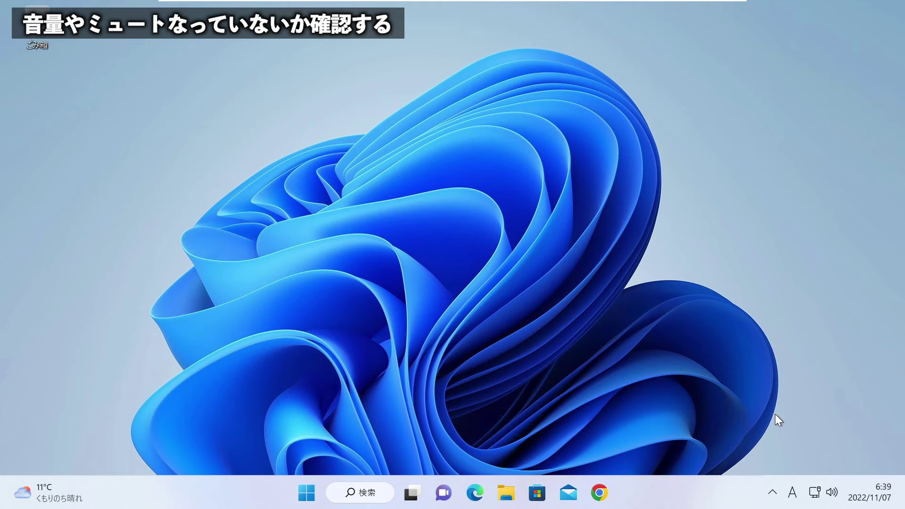
key(super+a)
drag(801, 407, 855, 405)
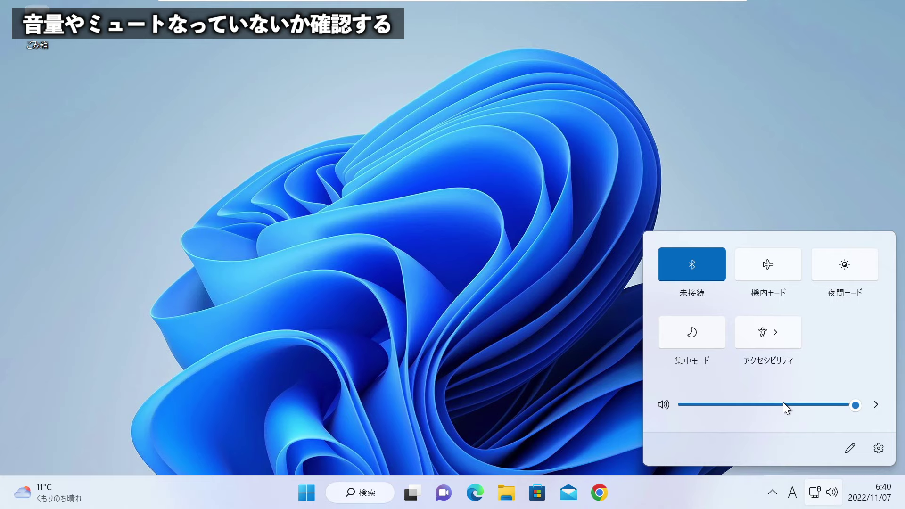
click(588, 387)
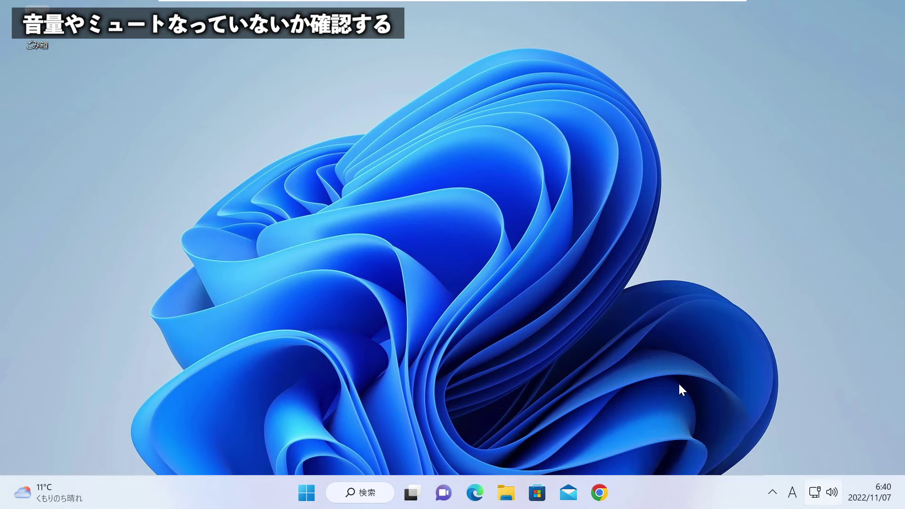
- Open the volume mixer (音量ミキサー) and set the system volume to 70
right_click(833, 496)
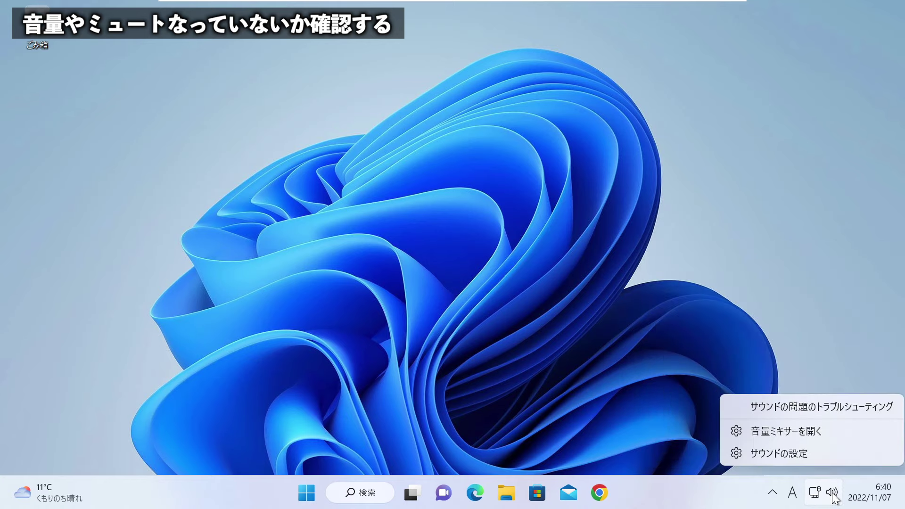
click(788, 432)
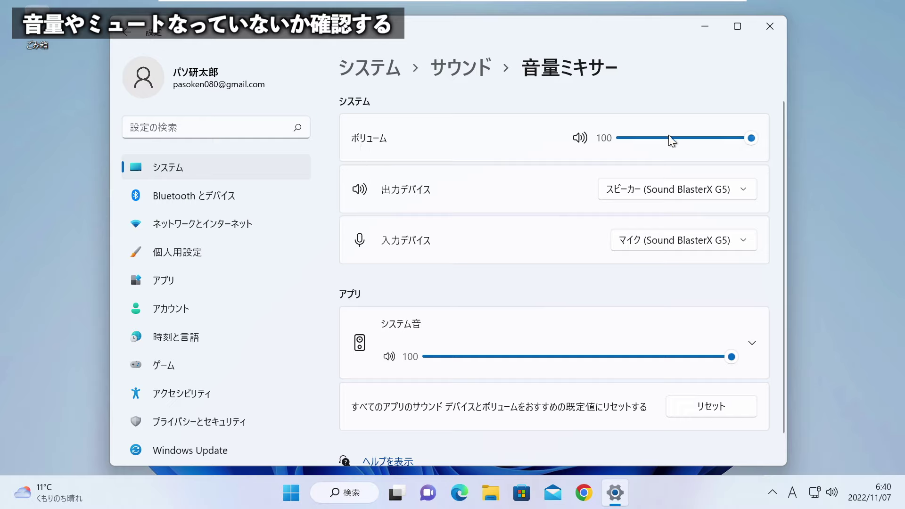
drag(672, 137, 711, 140)
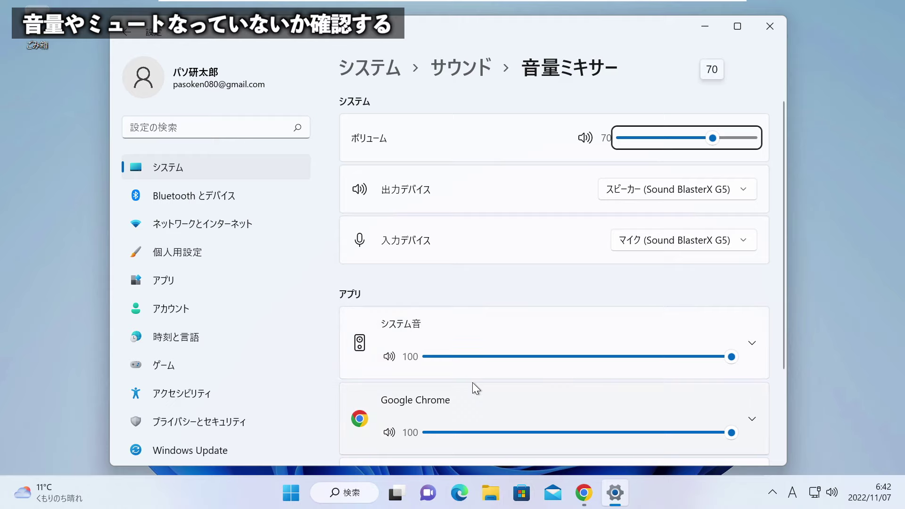
- Set the Google Chrome volume to 67 in the mixer's app section
scroll(472, 382, down, 3)
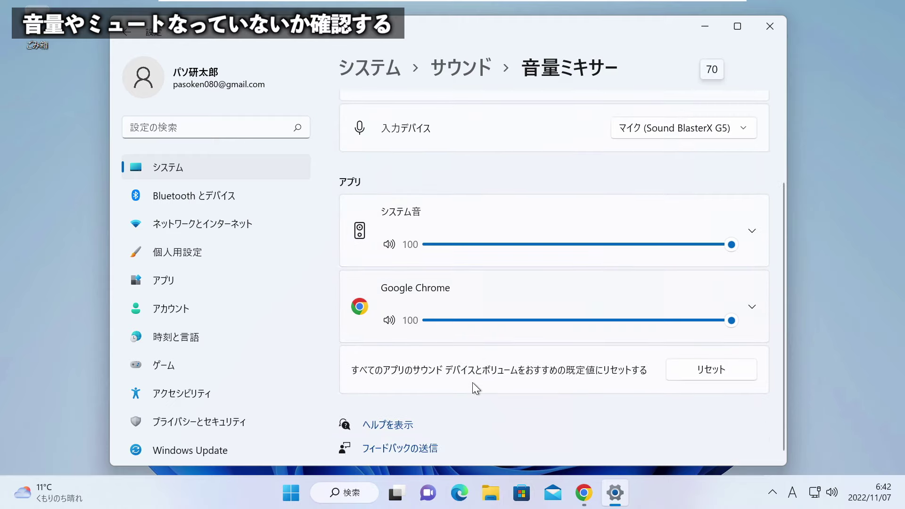
scroll(472, 382, up, 3)
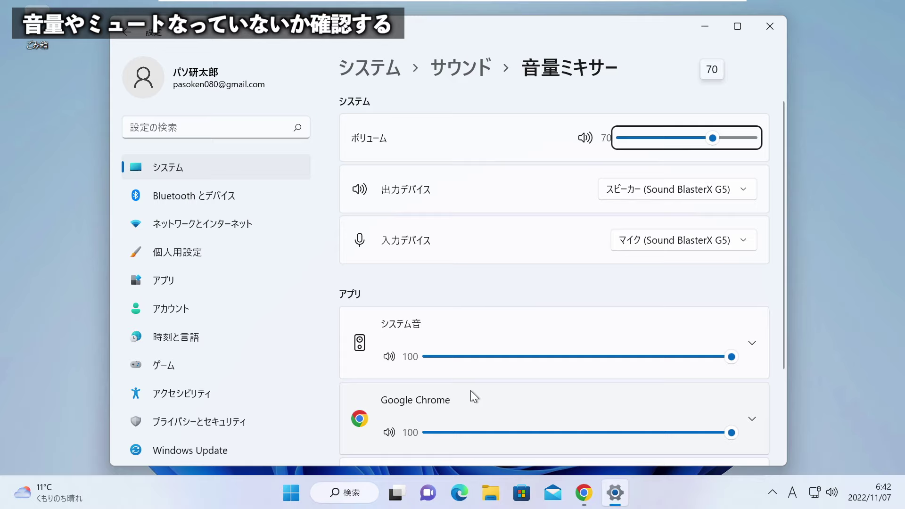
scroll(470, 390, down, 3)
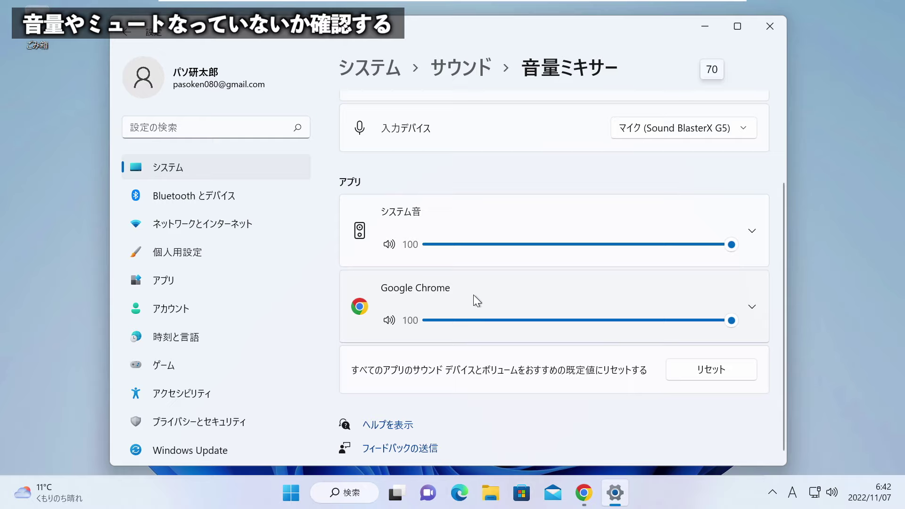
scroll(464, 296, up, 1)
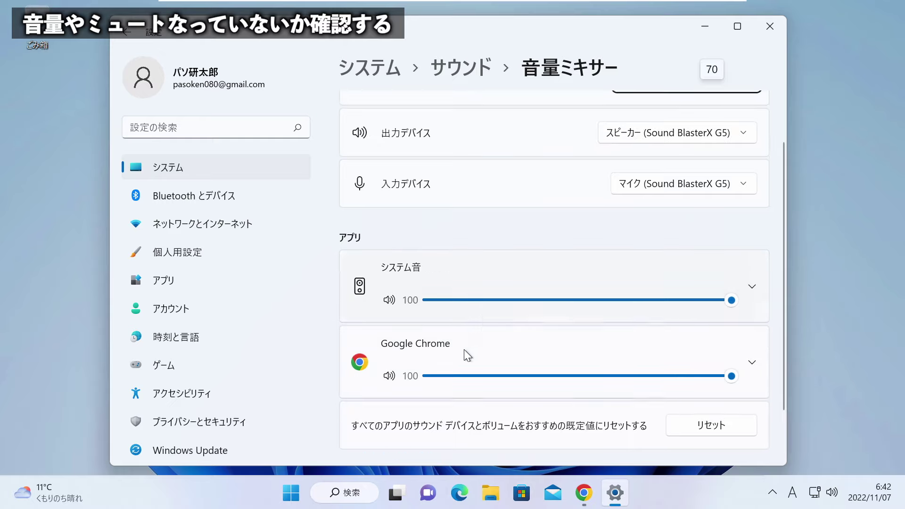
drag(731, 376, 629, 377)
drag(524, 389, 716, 379)
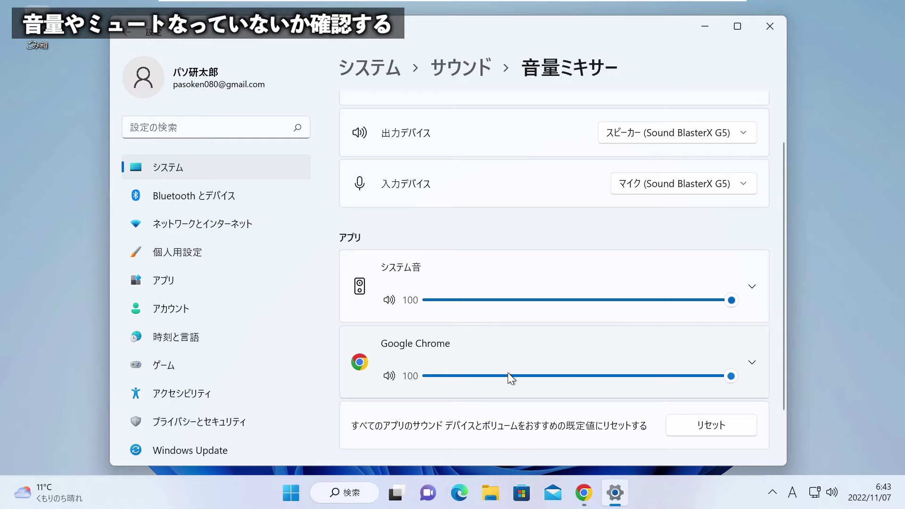
drag(562, 375, 618, 377)
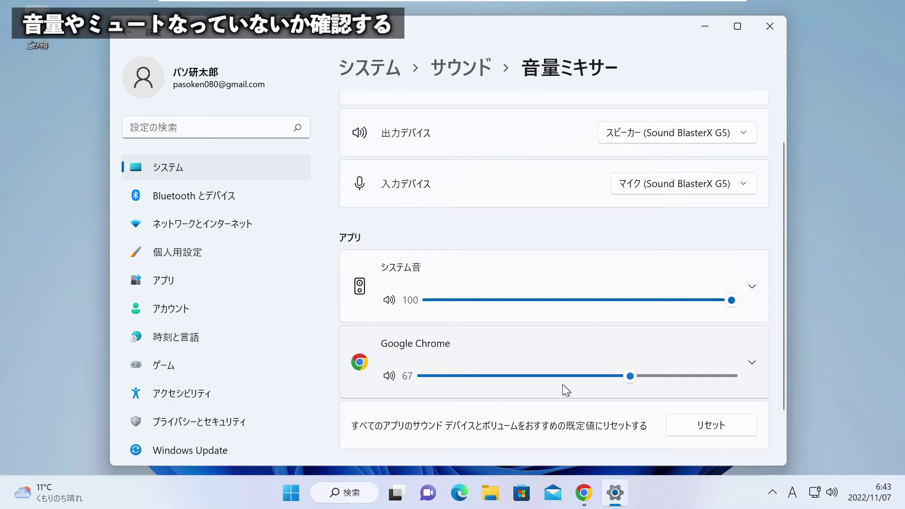
- Set both the Google Chrome volume and the system volume to 100 in the volume mixer
scroll(485, 255, up, 1)
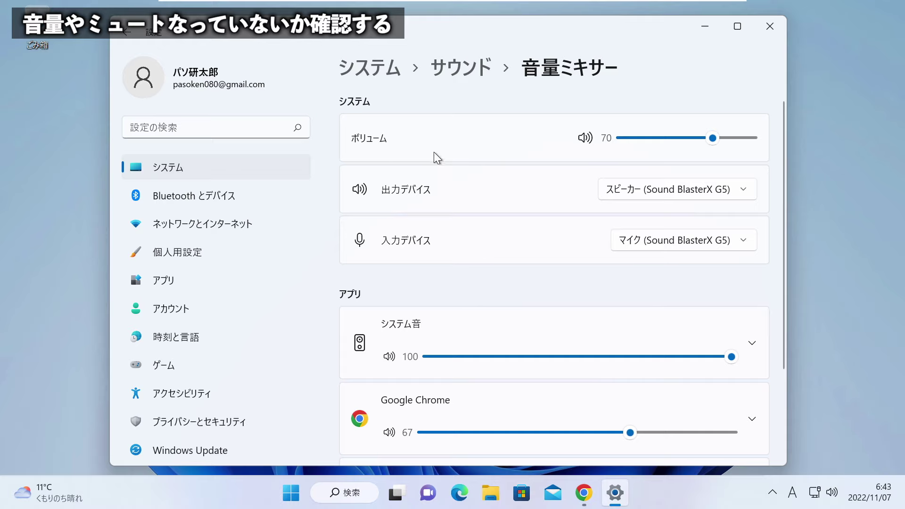
scroll(413, 331, down, 2)
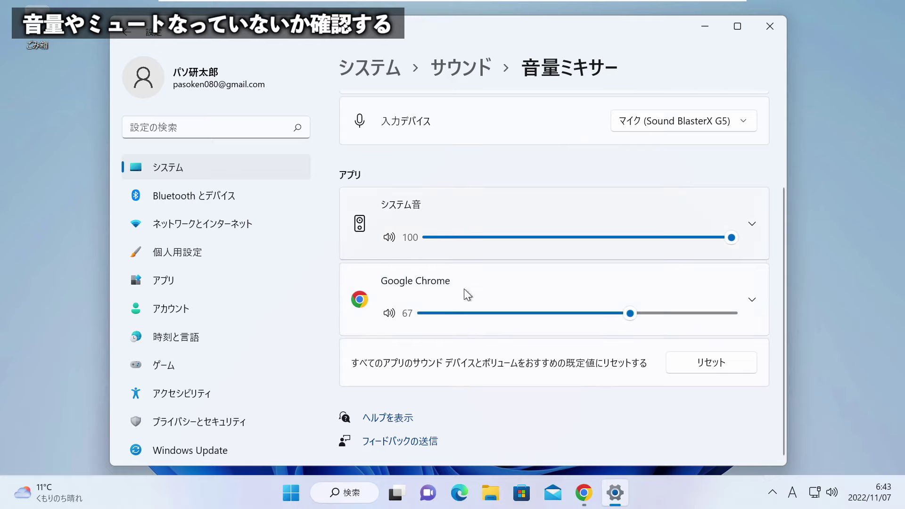
drag(491, 314, 740, 309)
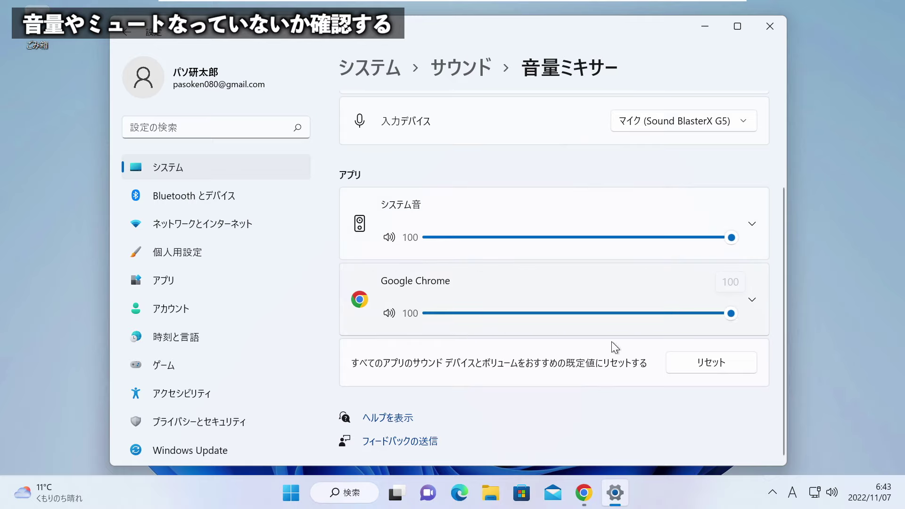
scroll(583, 345, up, 2)
click(754, 137)
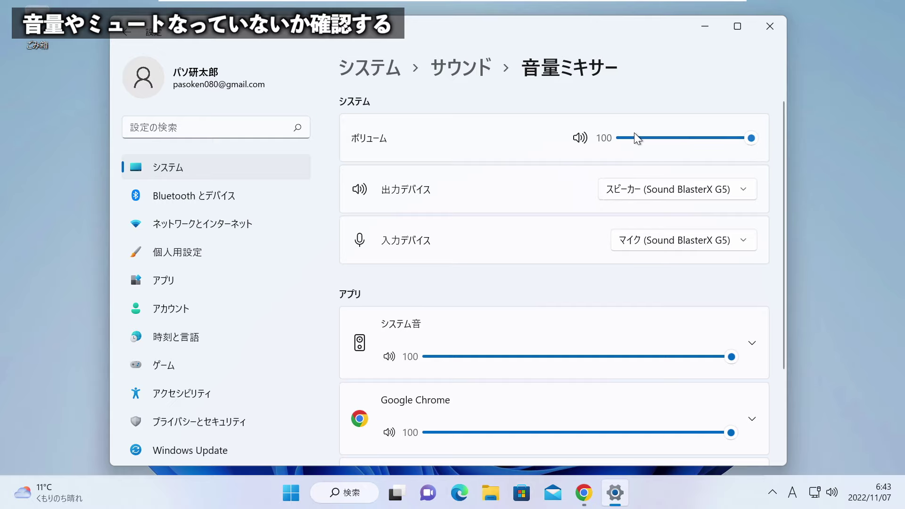
- Mute the system volume, check the mute state of the apps, and unmute the system volume again
click(580, 138)
scroll(434, 319, down, 2)
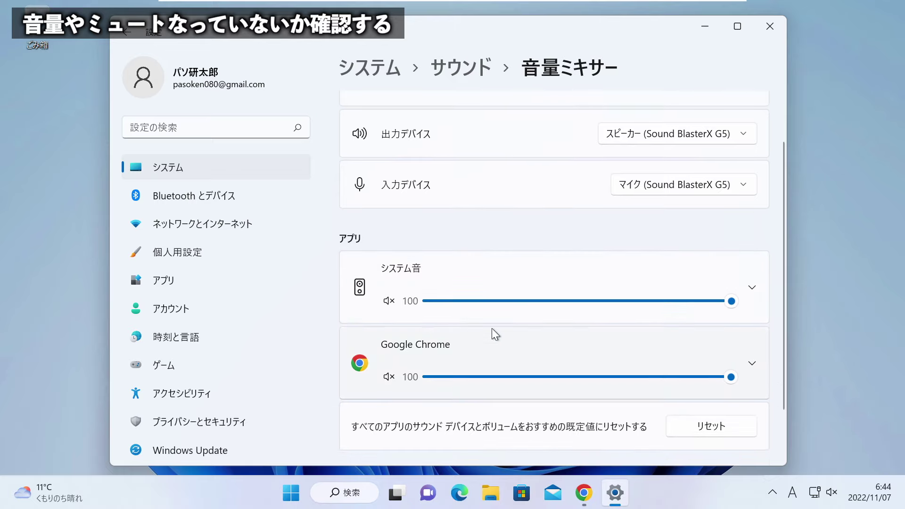
scroll(493, 331, up, 2)
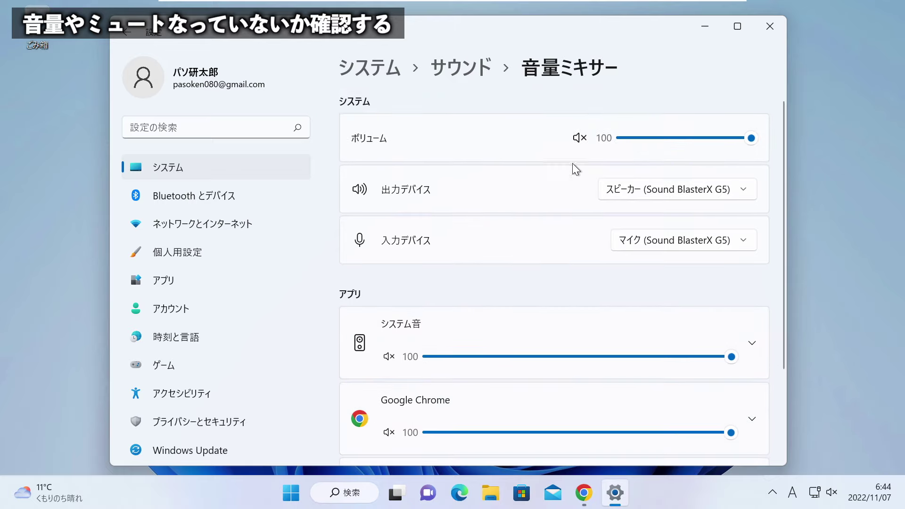
click(581, 139)
- Toggle mute on and off for Google Chrome and for システム音 in the mixer's app section
scroll(533, 204, down, 3)
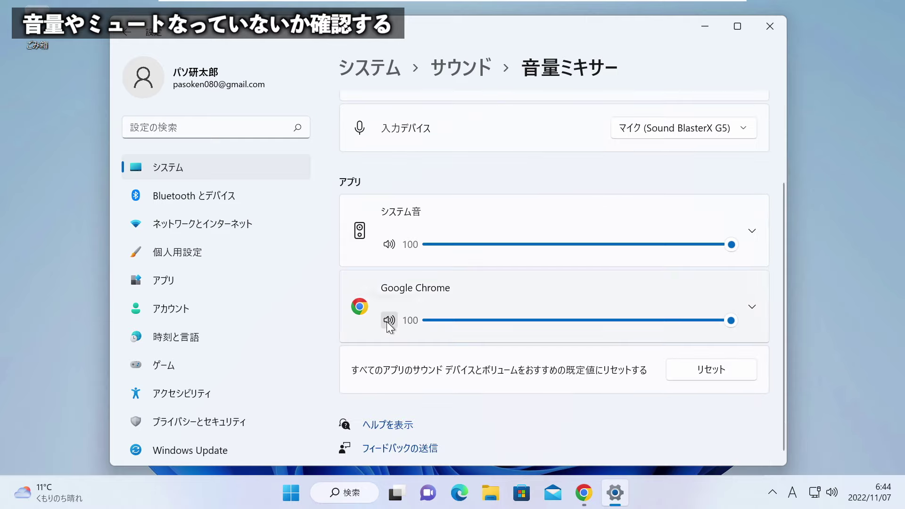
click(387, 321)
click(388, 320)
click(389, 244)
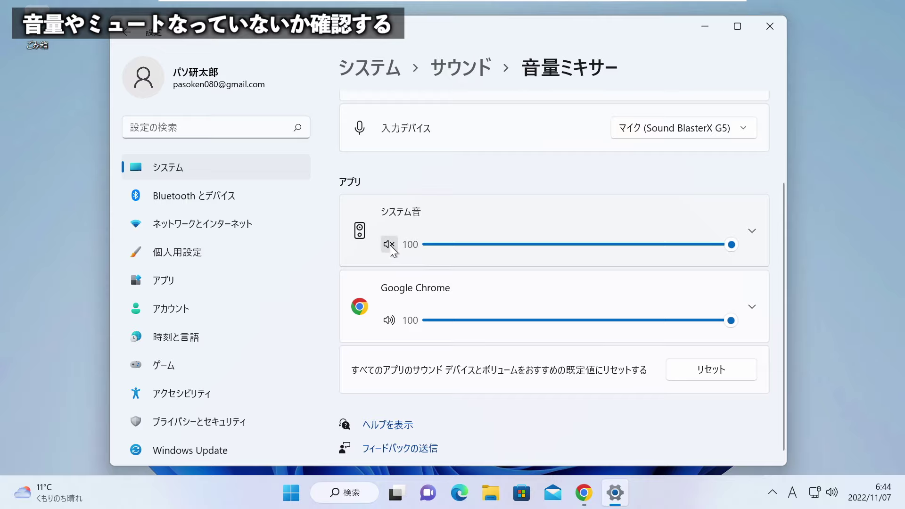
click(390, 245)
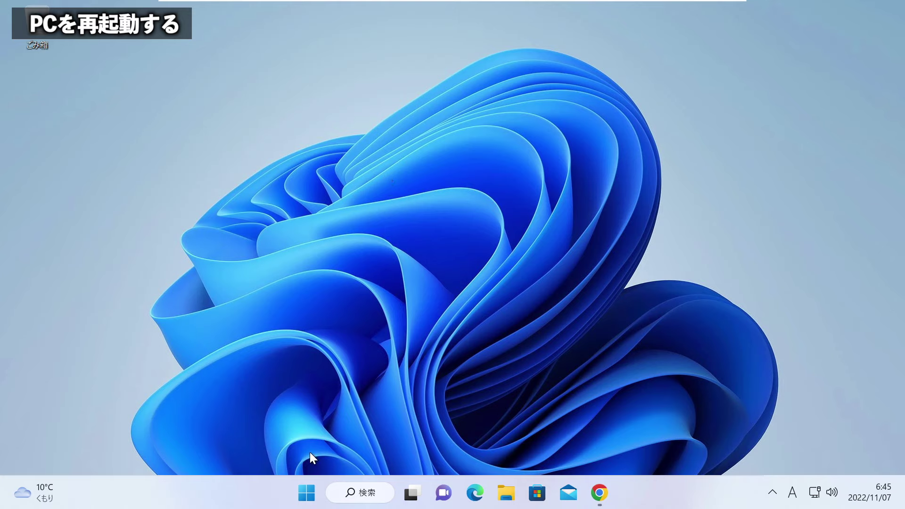
- View the power options that include 再起動 and dismiss them without choosing one
click(306, 493)
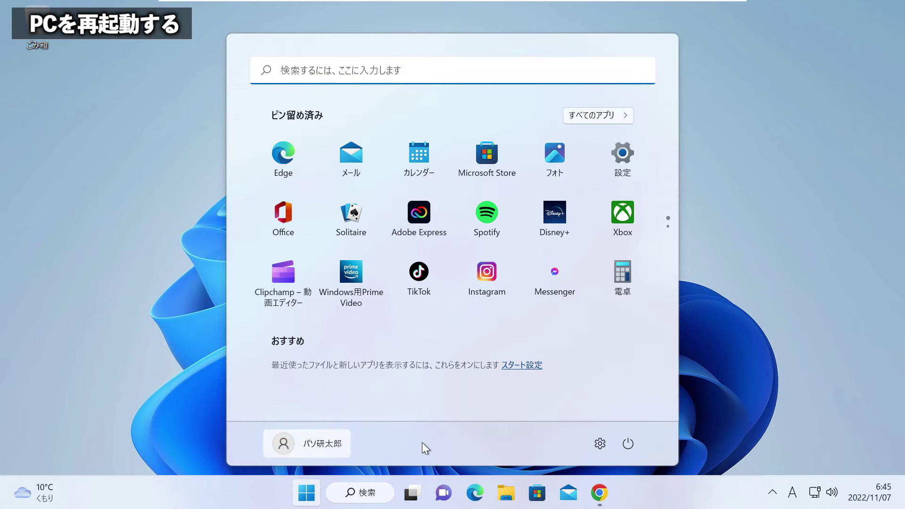
click(633, 443)
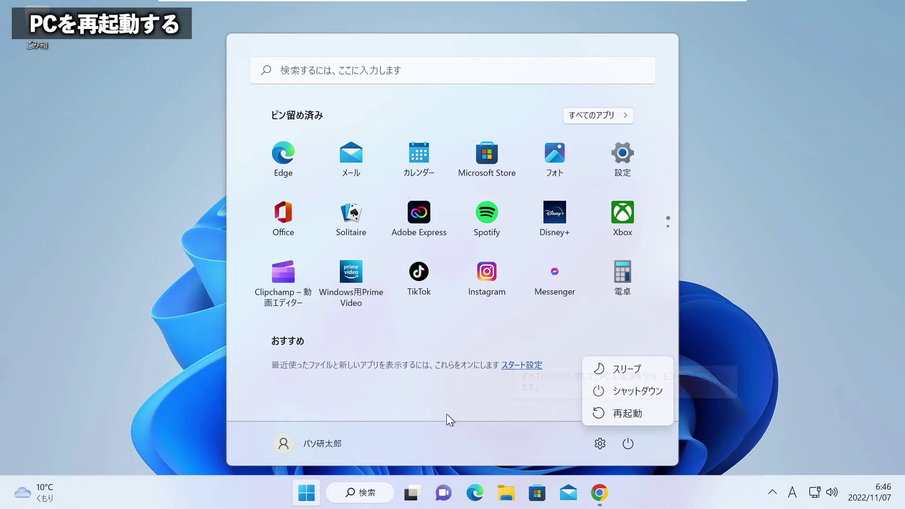
click(763, 292)
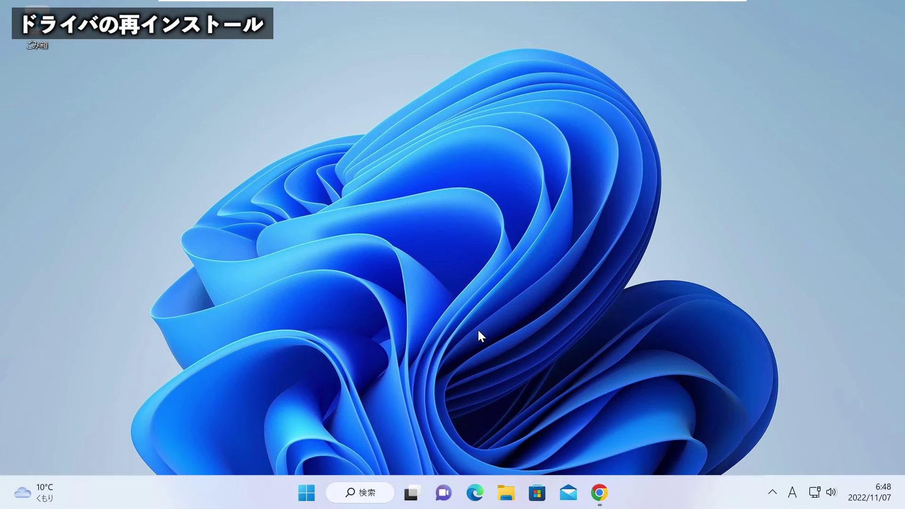
- Open Device Manager, expand オーディオの入力および出力, and select スピーカー (High Definition Audio Device)
right_click(311, 496)
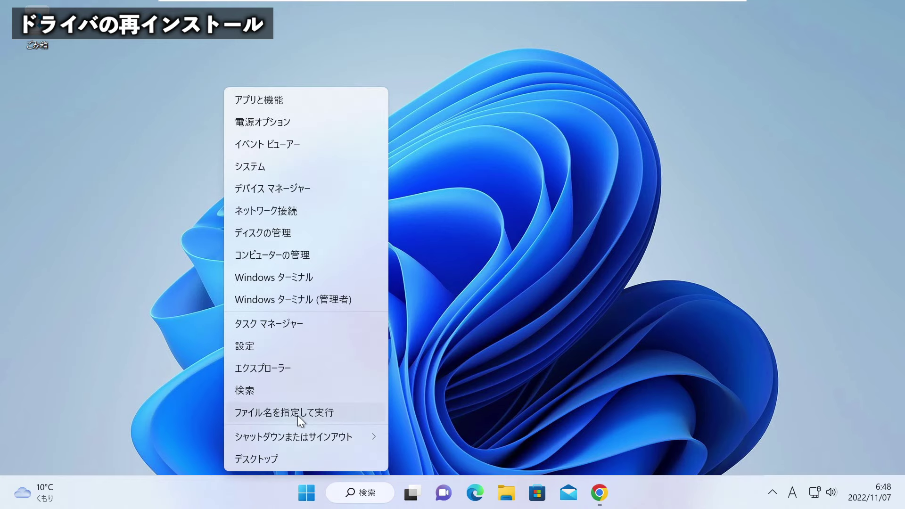
click(306, 190)
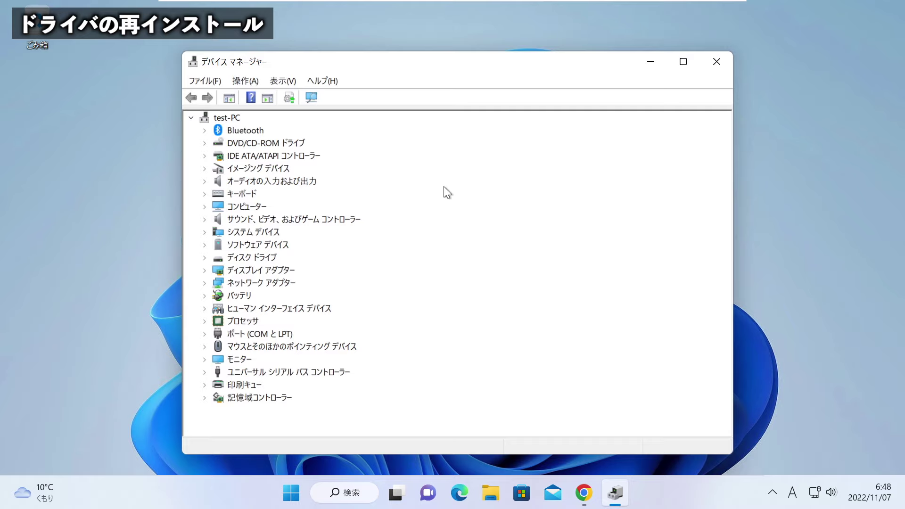
double_click(267, 184)
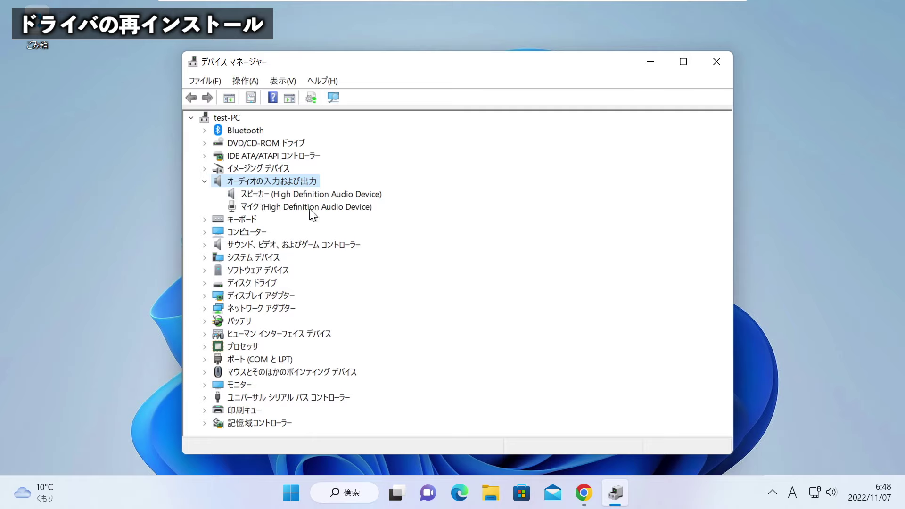
click(287, 199)
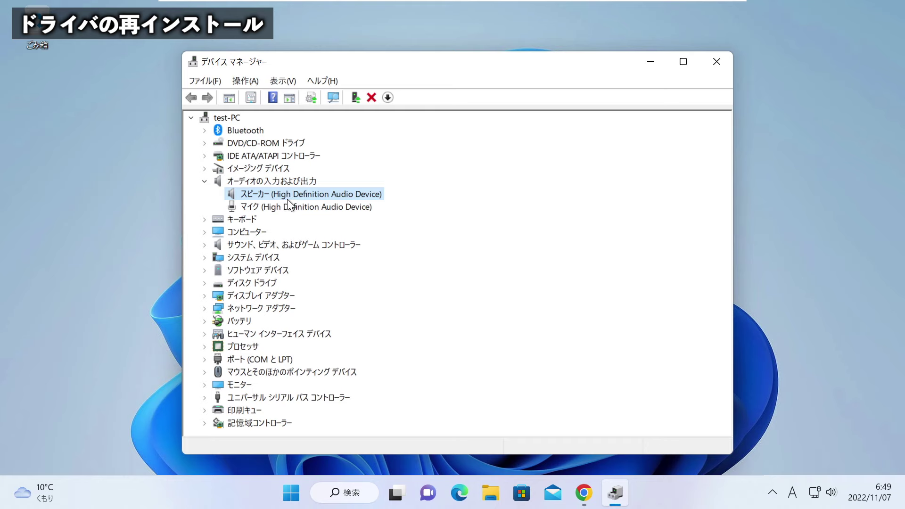
click(290, 205)
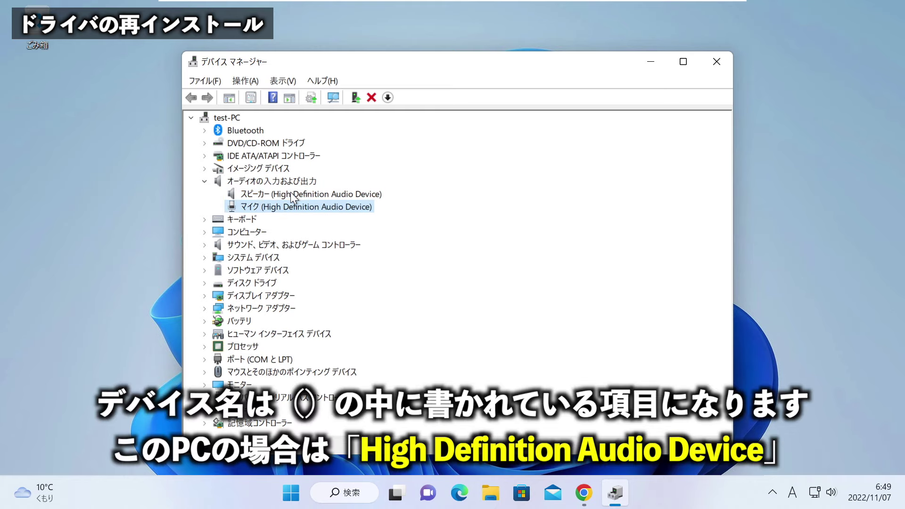
click(290, 191)
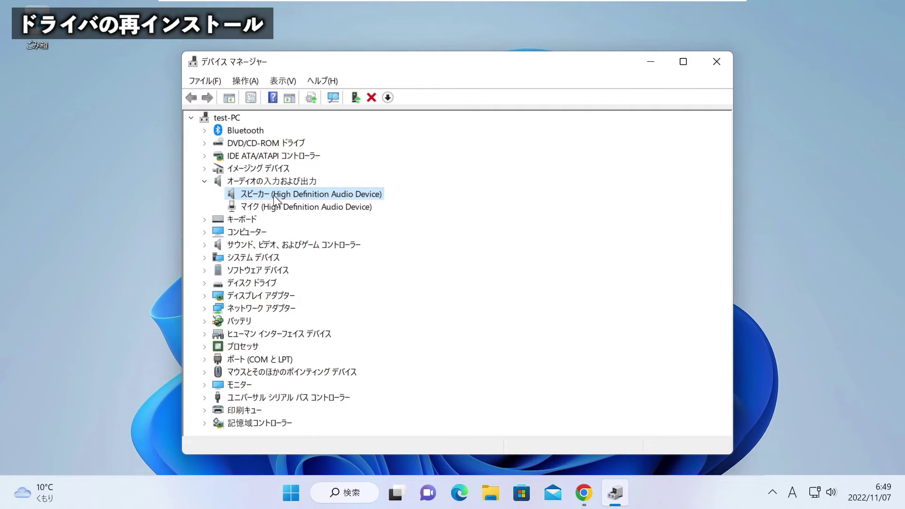
- Uninstall the スピーカー (High Definition Audio Device) device and close Device Manager
right_click(274, 195)
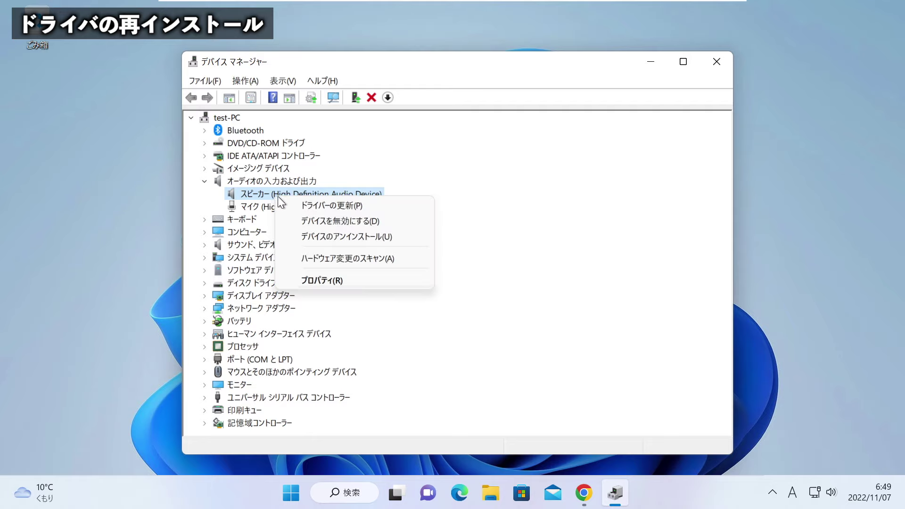
click(344, 236)
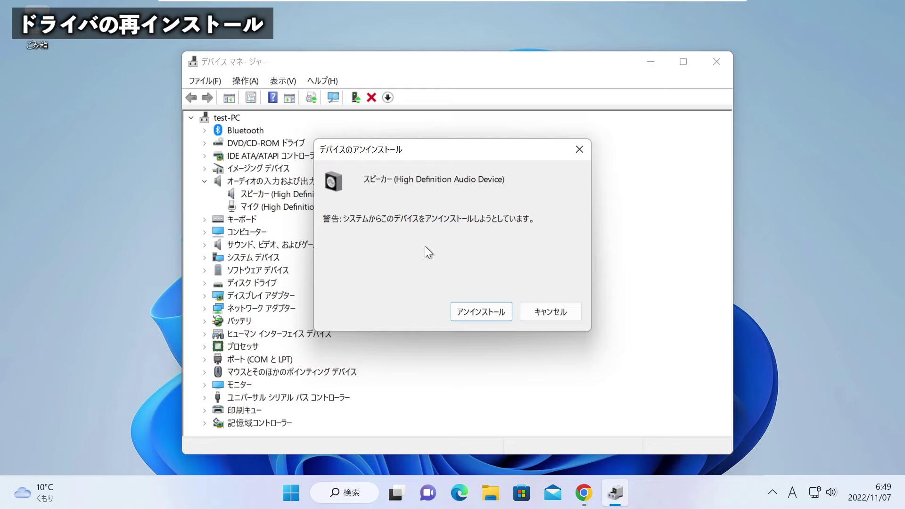
click(478, 311)
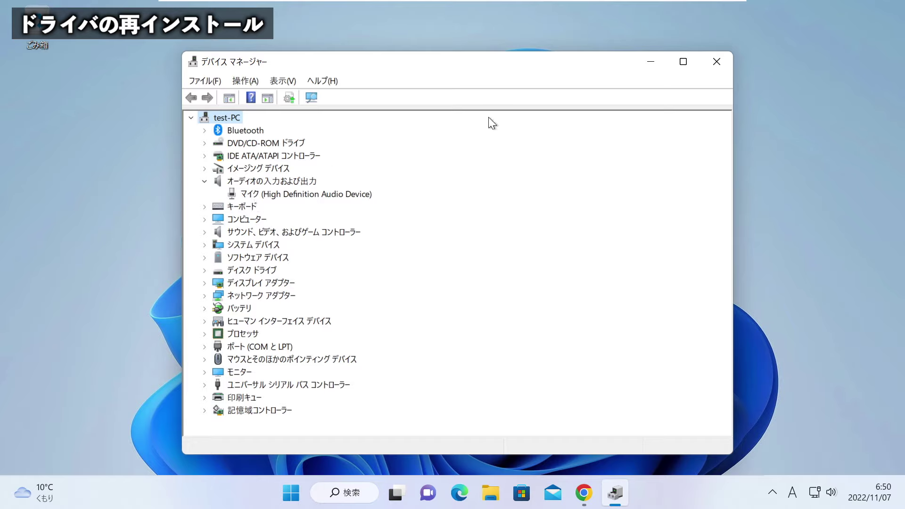
click(709, 65)
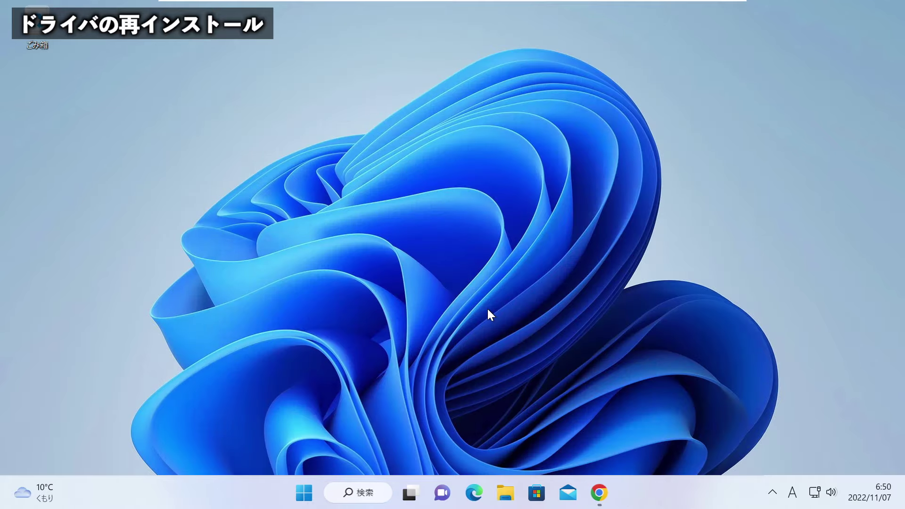
- Restart the PC with the 再起動 power option
click(306, 494)
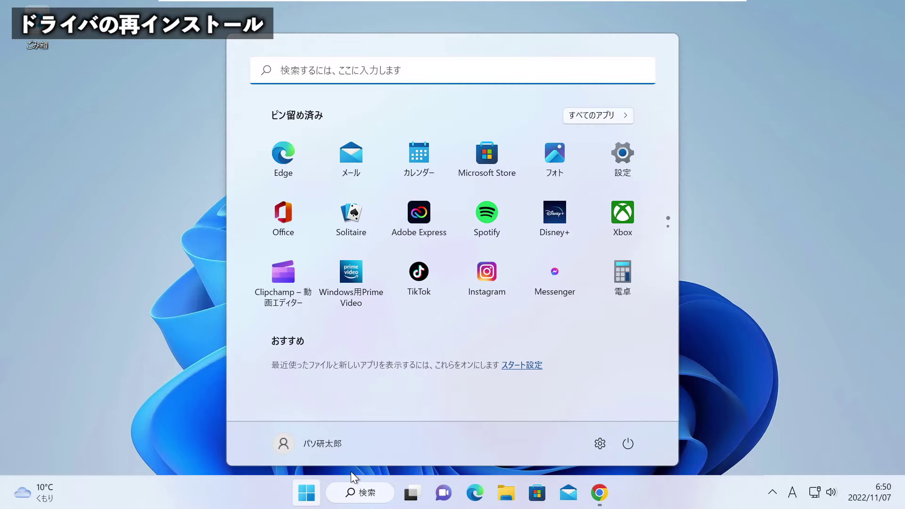
click(629, 446)
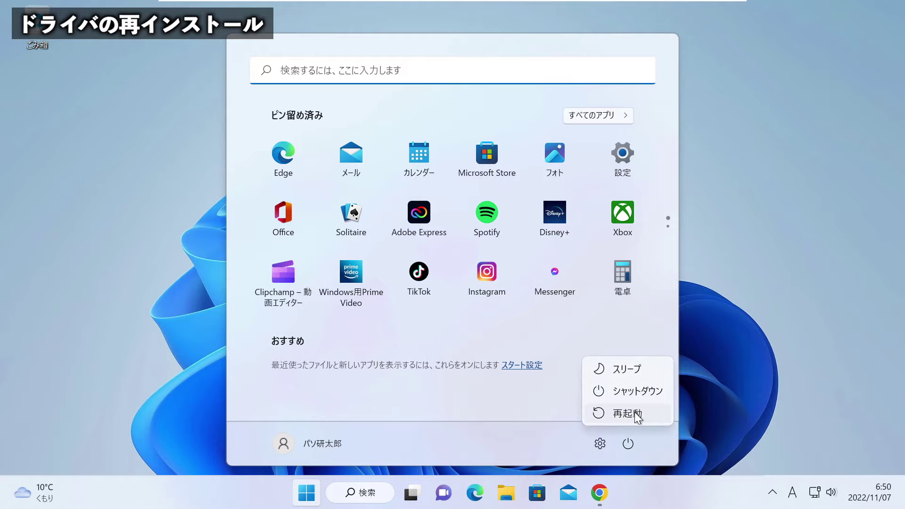
click(634, 411)
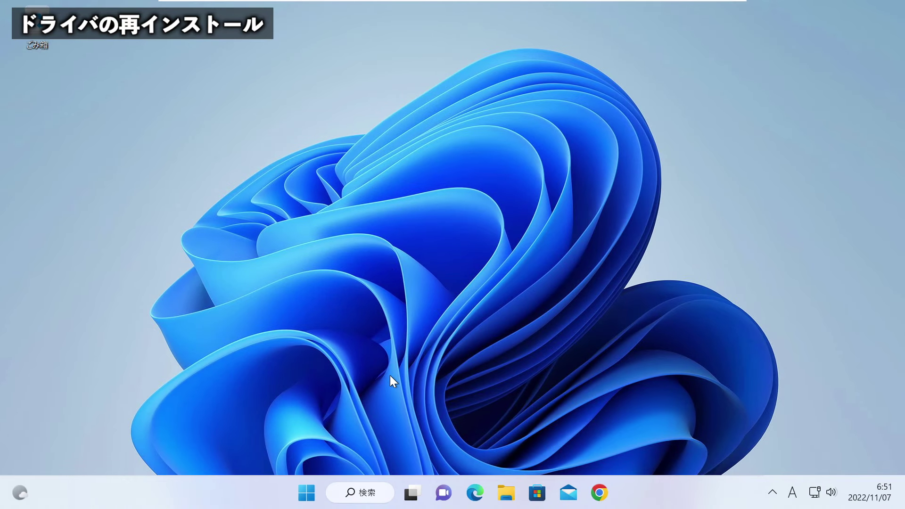
- Reopen Device Manager, expand オーディオの入力および出力, and check for スピーカー (High Definition Audio Device)
right_click(306, 492)
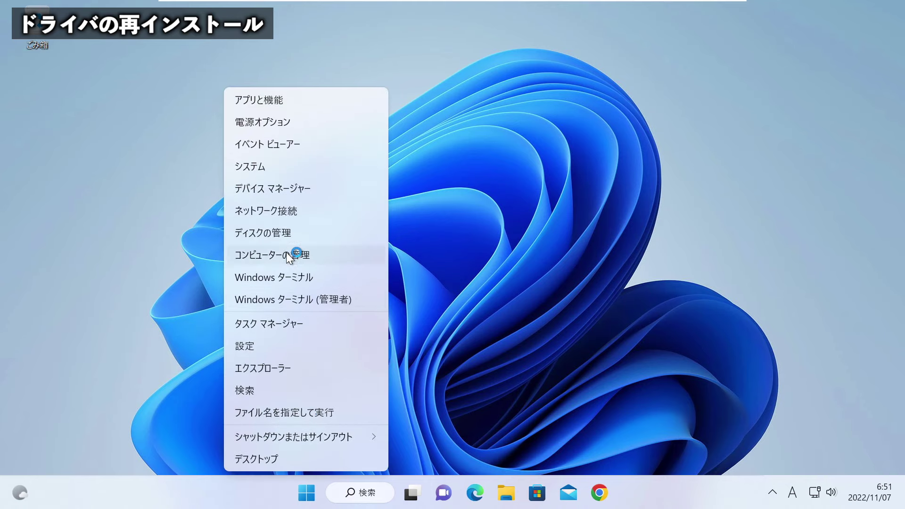
click(279, 188)
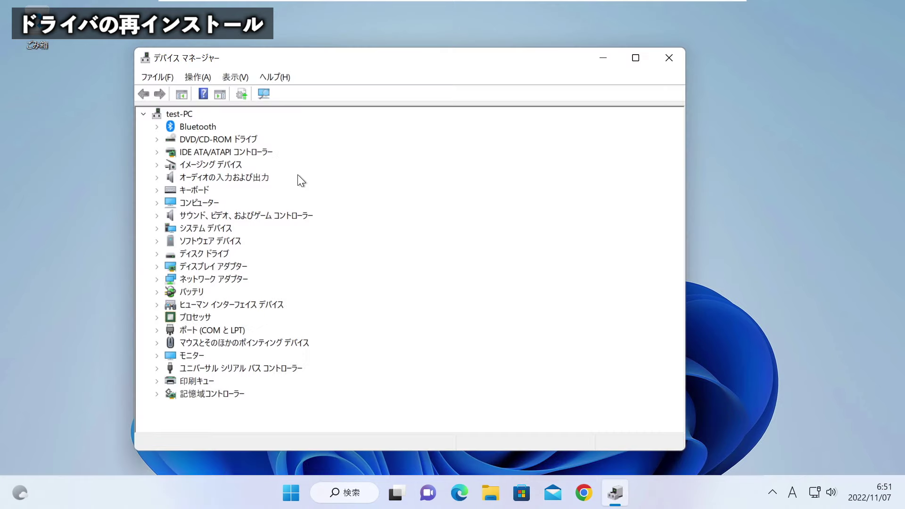
double_click(214, 182)
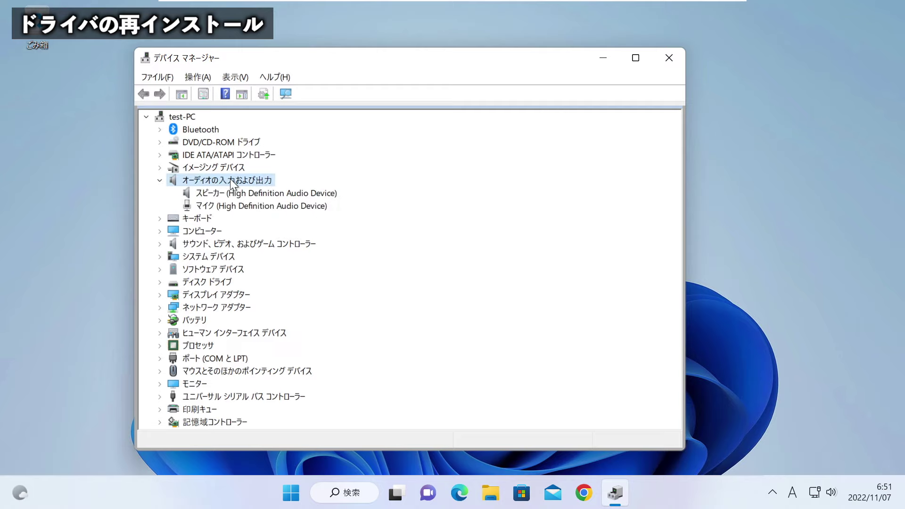
click(224, 194)
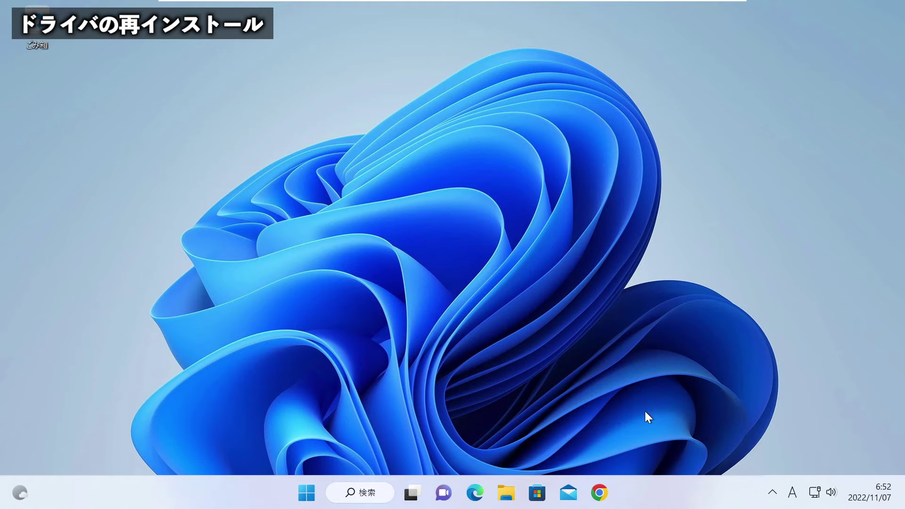
- View the system volume level in the quick settings and dismiss them without changing anything
click(832, 495)
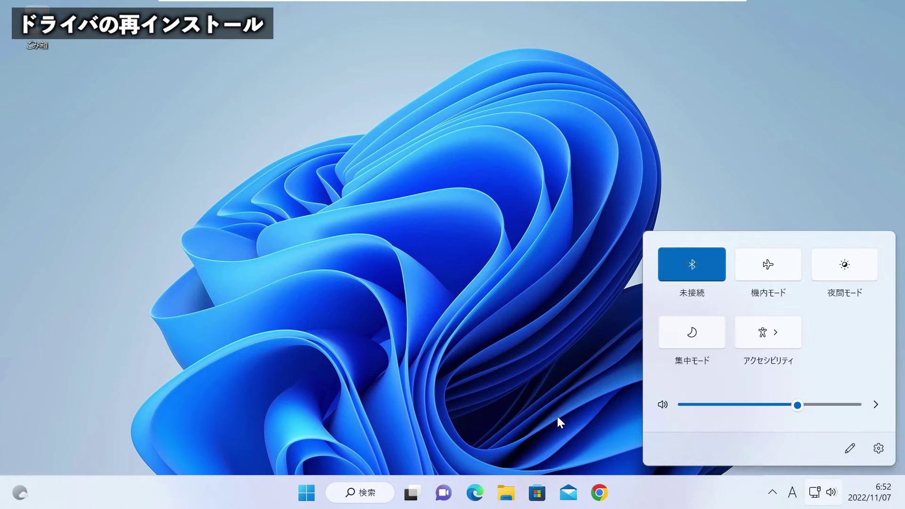
click(556, 418)
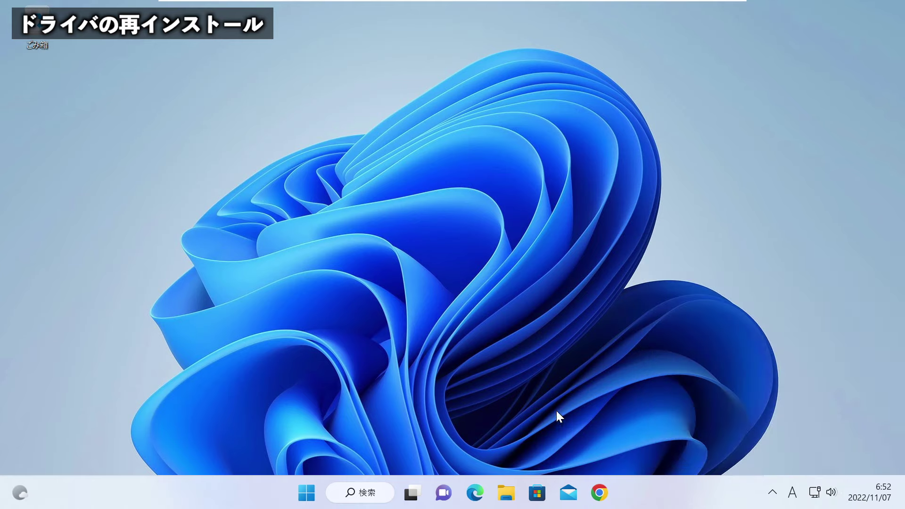